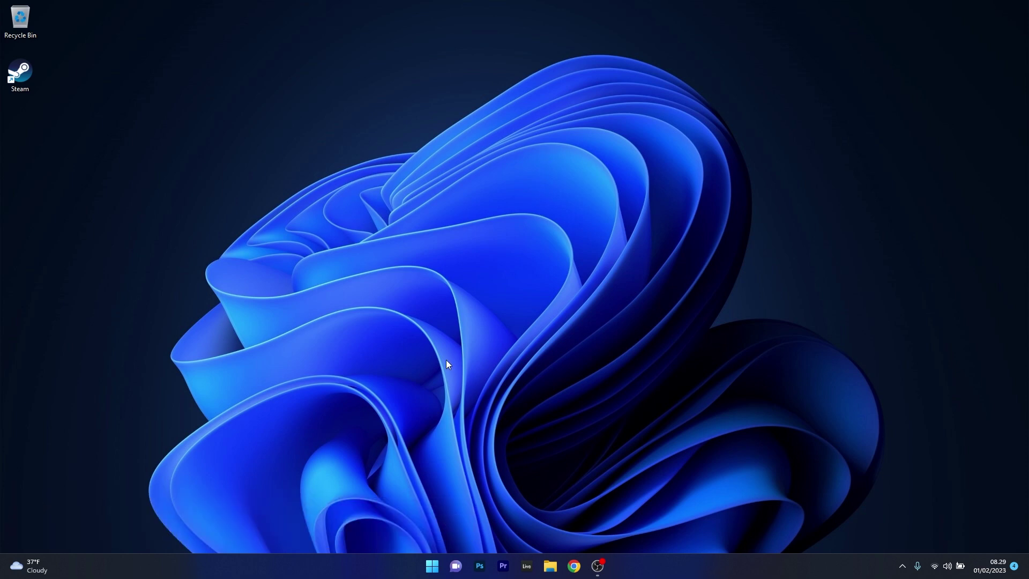
Open the Start menu's power options, then back out without restarting.
{"action": "left_click", "coordinate": [432, 566]}
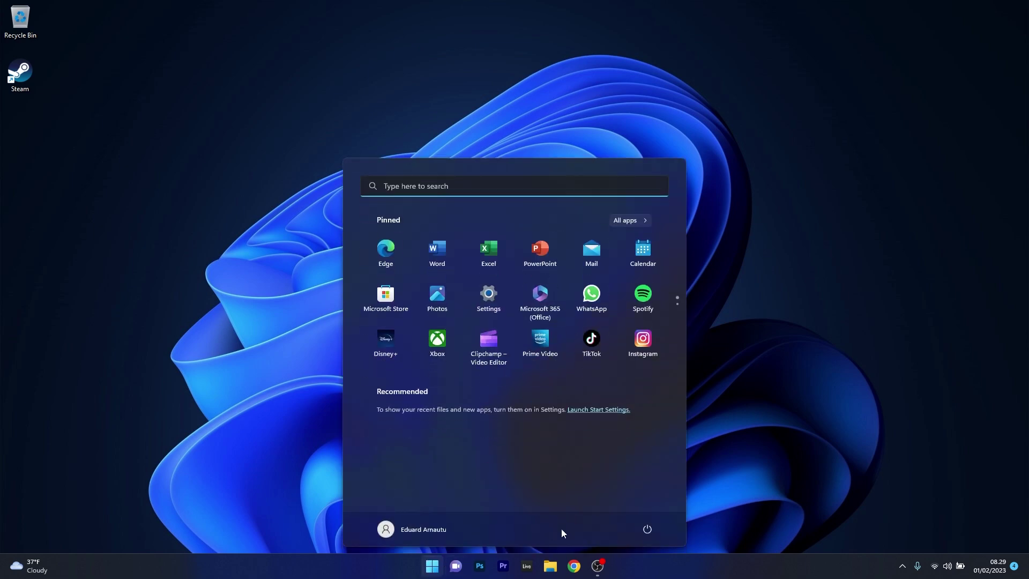
{"action": "left_click", "coordinate": [646, 531]}
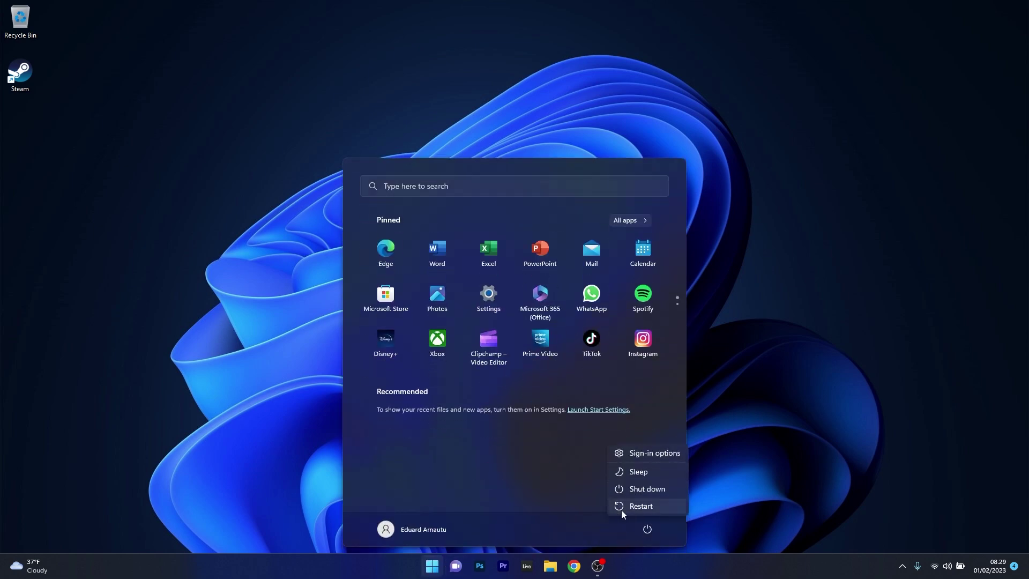
{"action": "key", "text": "Escape"}
{"action": "left_click", "coordinate": [819, 290]}
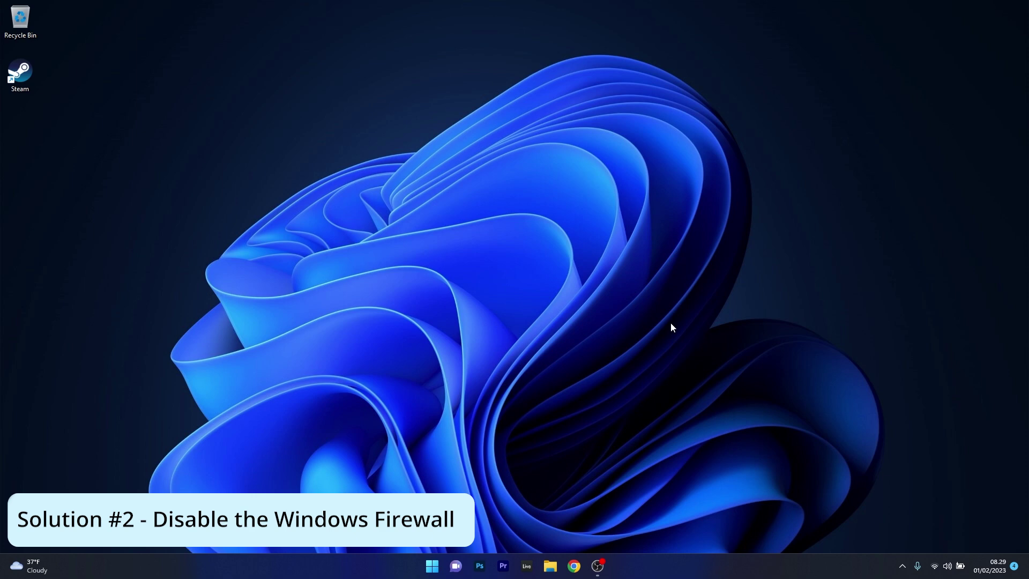
Search 'firewall' and turn Windows Defender Firewall off for private and public networks.
{"action": "left_click", "coordinate": [427, 566]}
{"action": "type", "text": "firewal"}
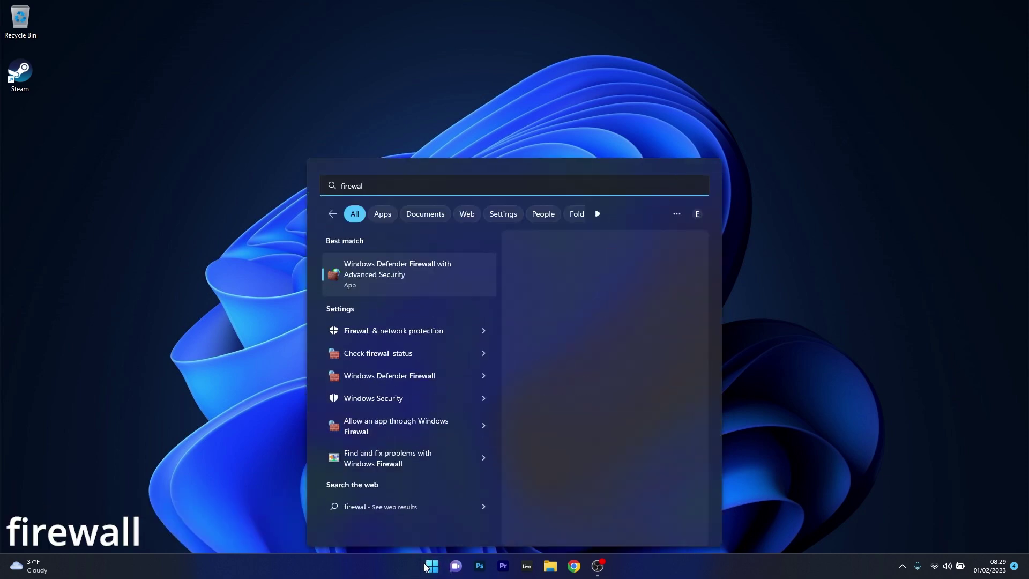
{"action": "type", "text": "l"}
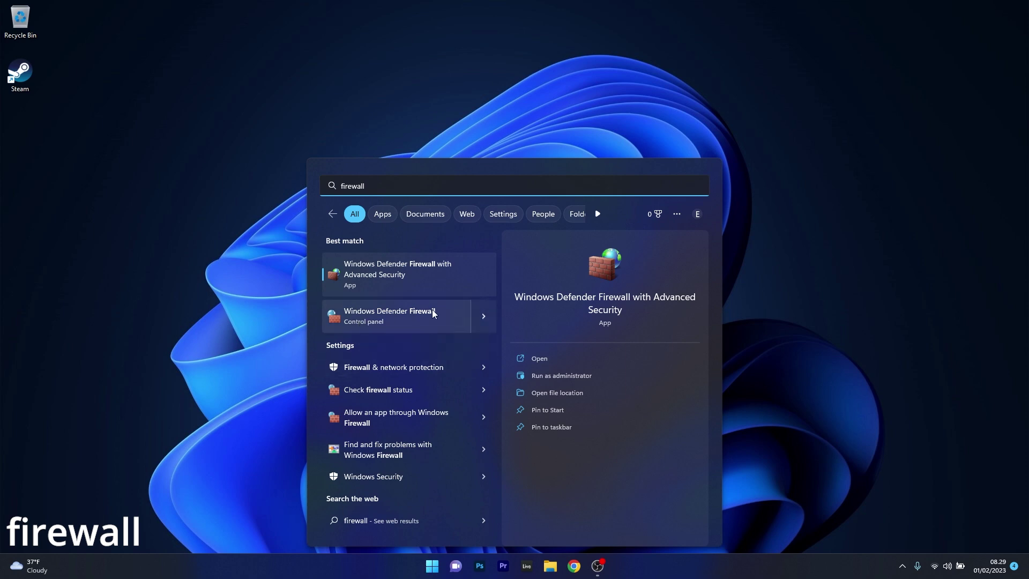
{"action": "left_click", "coordinate": [404, 316]}
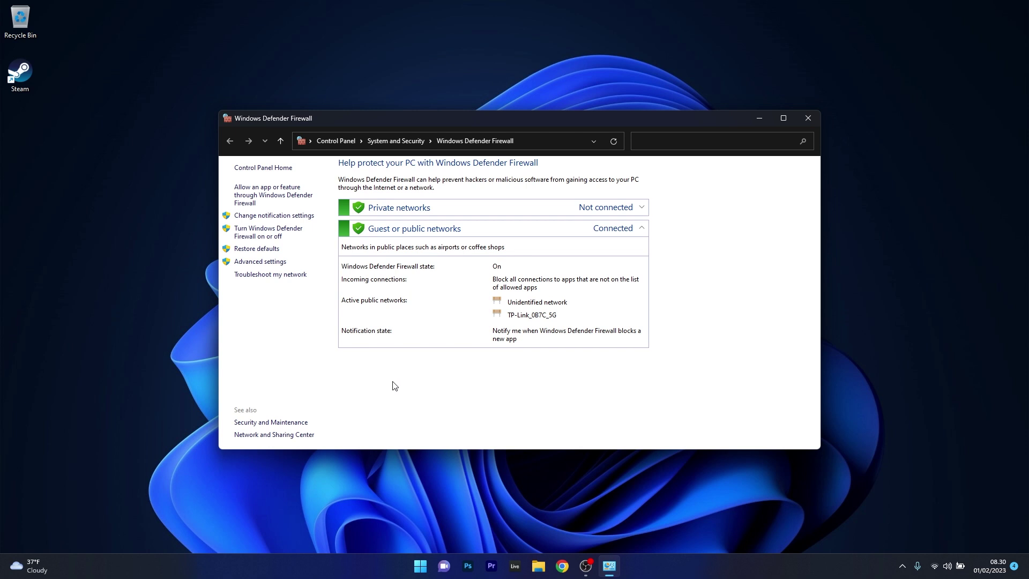
{"action": "left_click", "coordinate": [272, 240]}
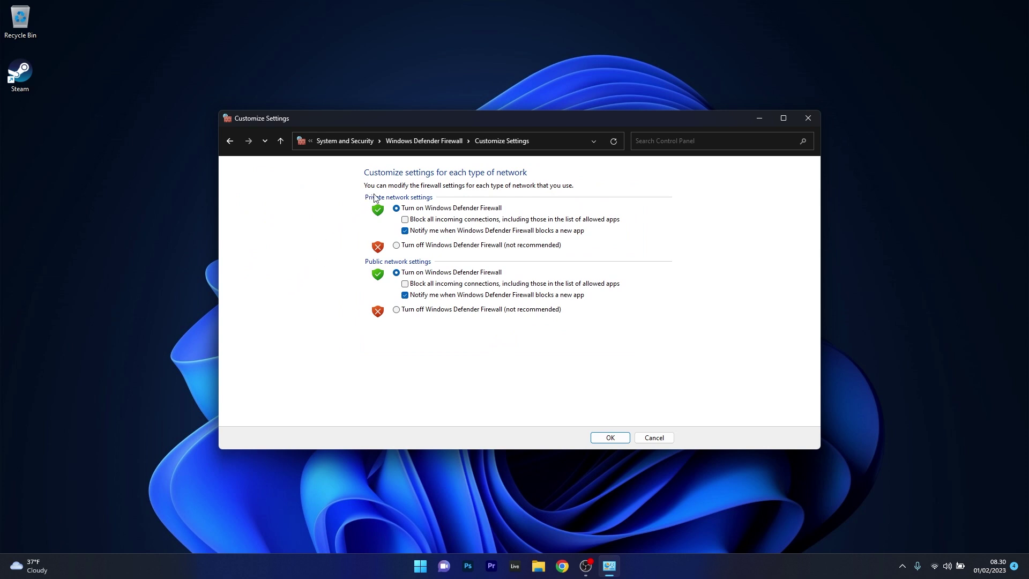
{"action": "left_click", "coordinate": [397, 246]}
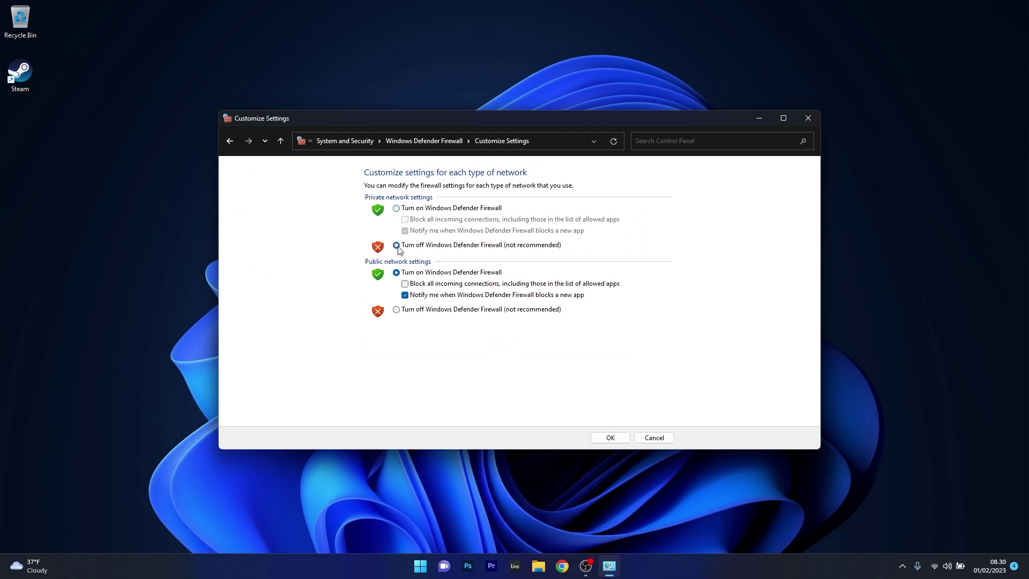
{"action": "left_click", "coordinate": [397, 314]}
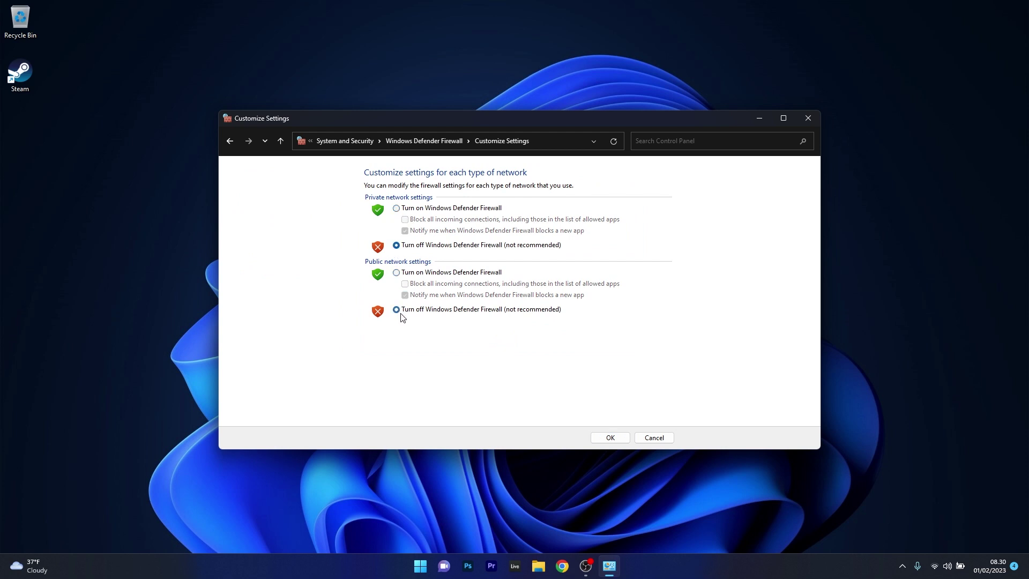
{"action": "left_click", "coordinate": [611, 438]}
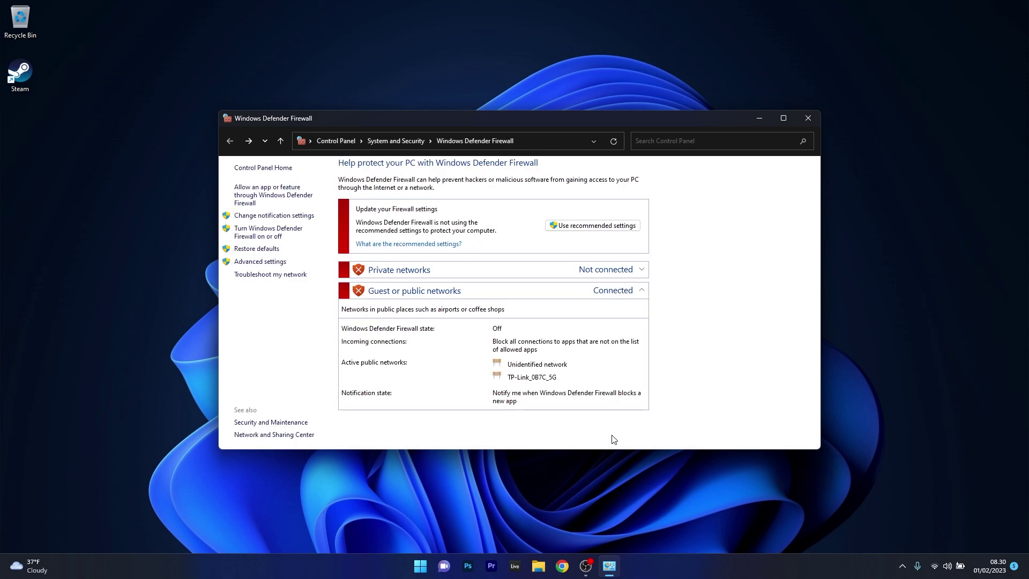
Close the Windows Defender Firewall window to return to the desktop.
{"action": "left_click", "coordinate": [802, 124]}
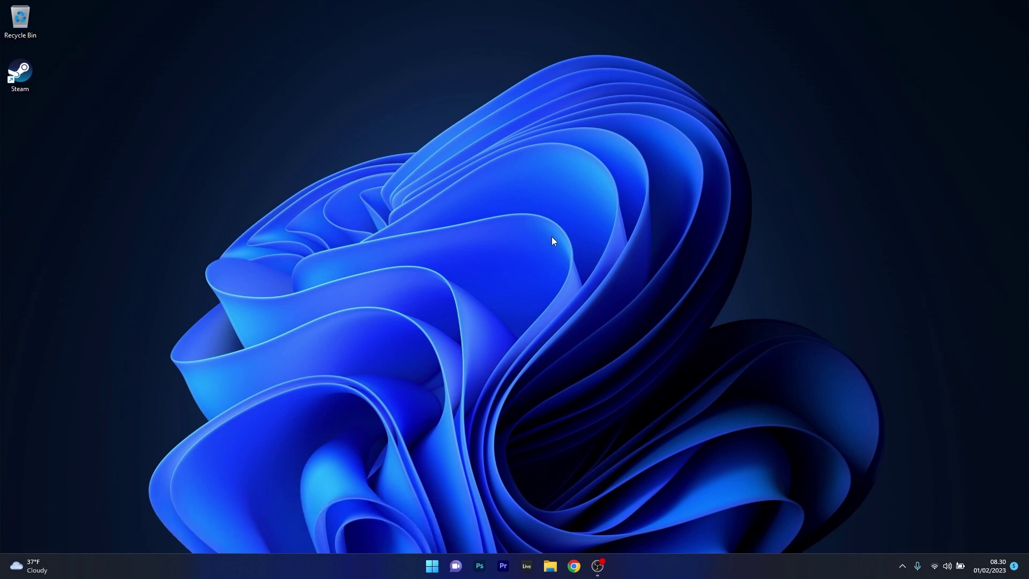
Set the Steam shortcut to Windows 8 compatibility mode without administrator rights.
{"action": "right_click", "coordinate": [22, 84]}
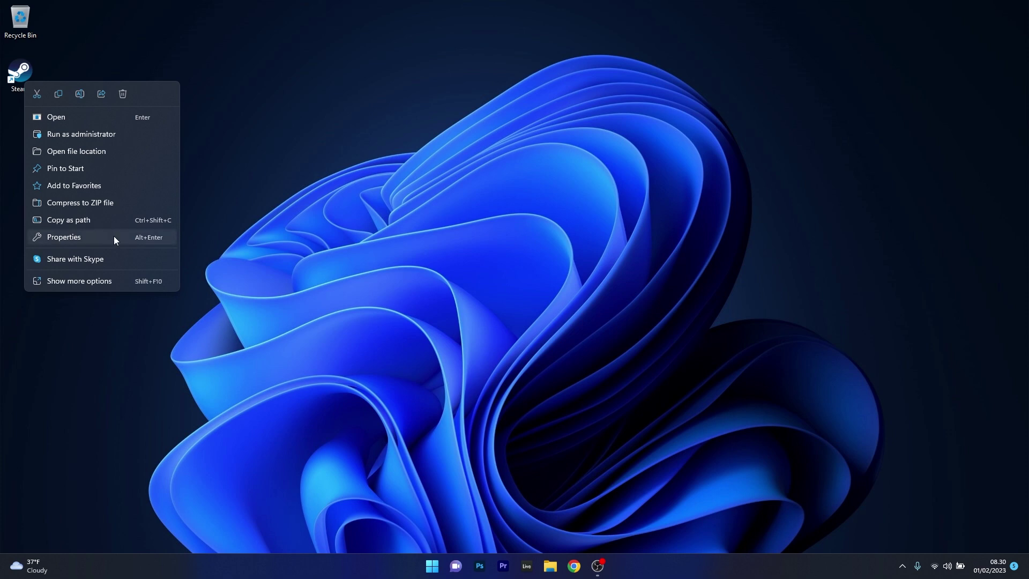
{"action": "left_click", "coordinate": [114, 238]}
{"action": "left_click_drag", "start_coordinate": [100, 88], "coordinate": [500, 93]}
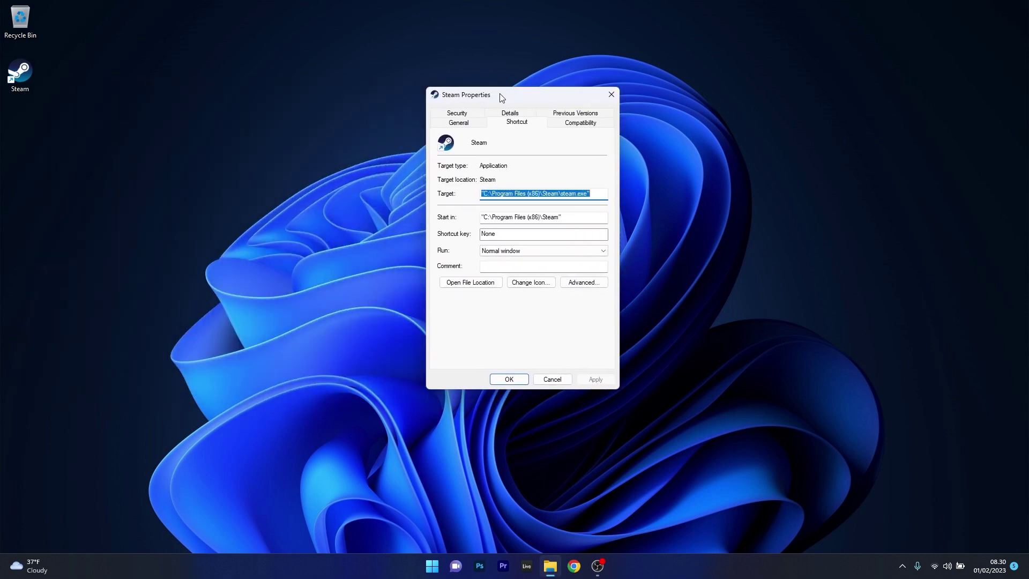
{"action": "left_click", "coordinate": [583, 123]}
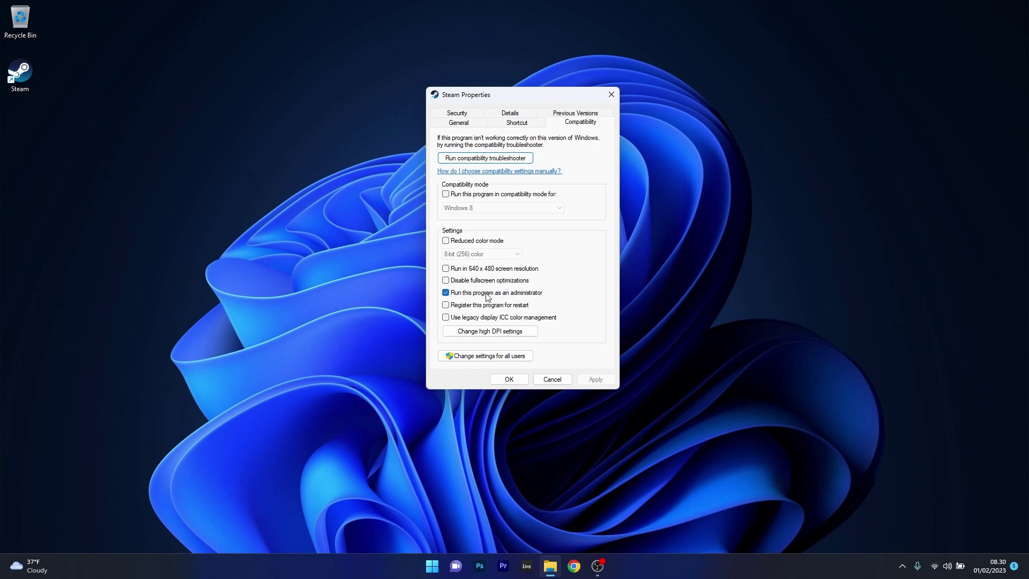
{"action": "left_click", "coordinate": [446, 293]}
{"action": "left_click", "coordinate": [447, 195]}
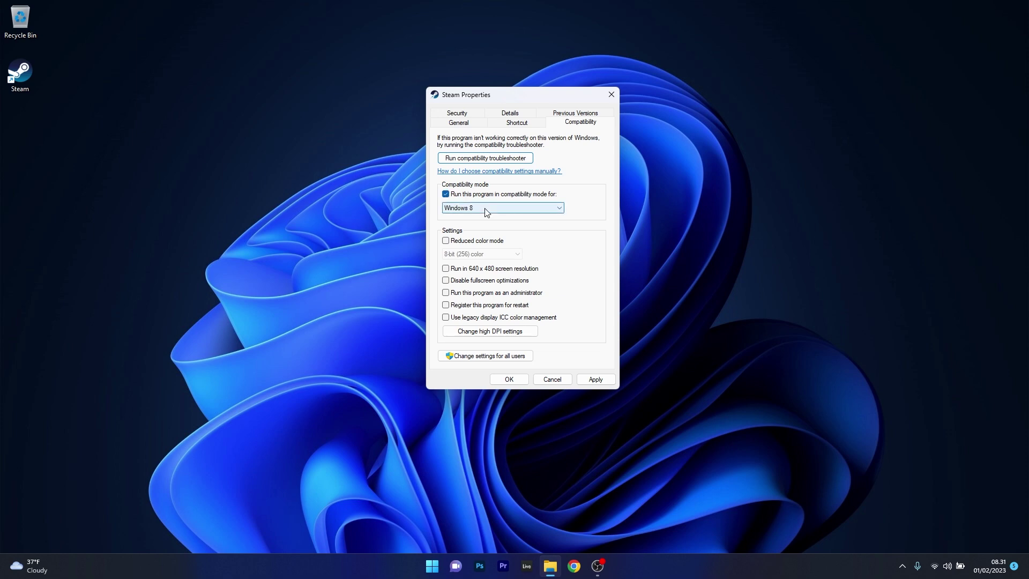
{"action": "left_click", "coordinate": [596, 379]}
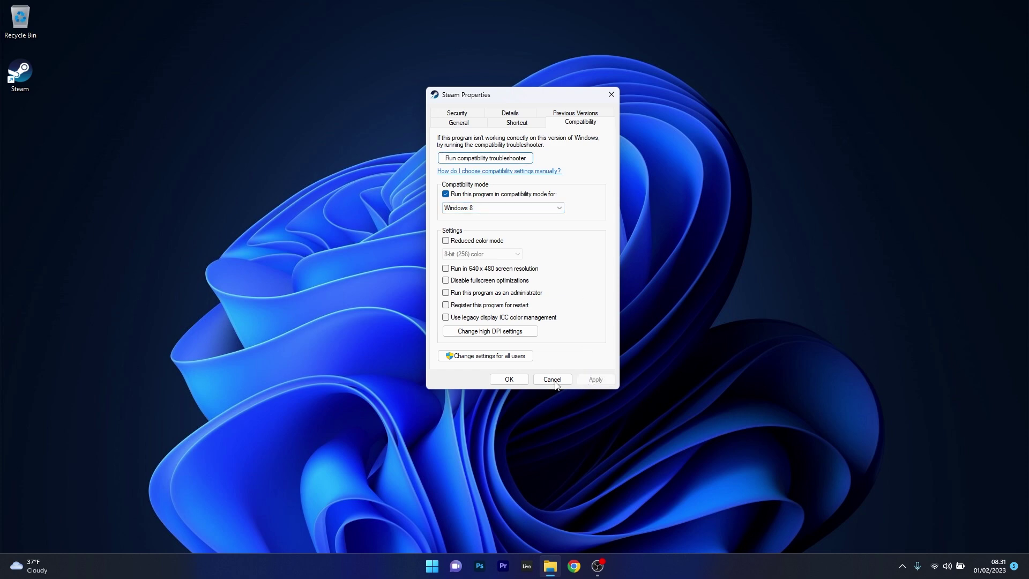
{"action": "left_click", "coordinate": [506, 379]}
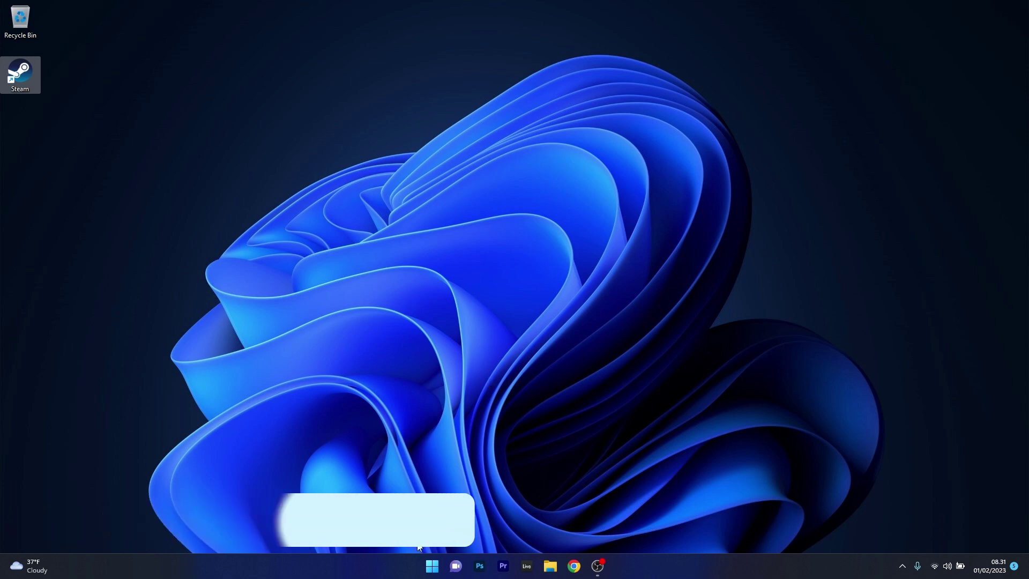
Open Device Manager from the Win+X menu and center its window.
{"action": "right_click", "coordinate": [432, 569]}
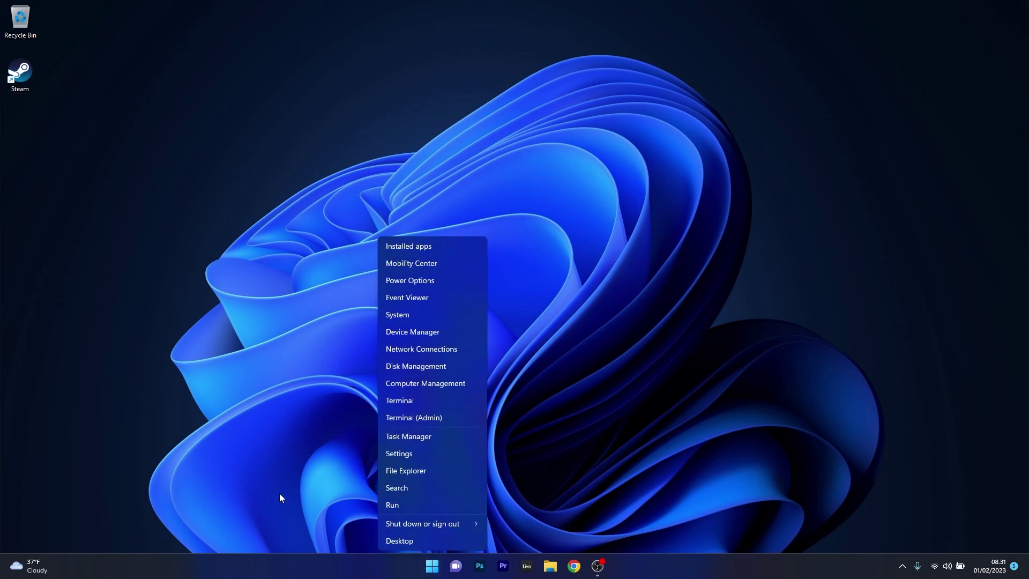
{"action": "left_click", "coordinate": [472, 336]}
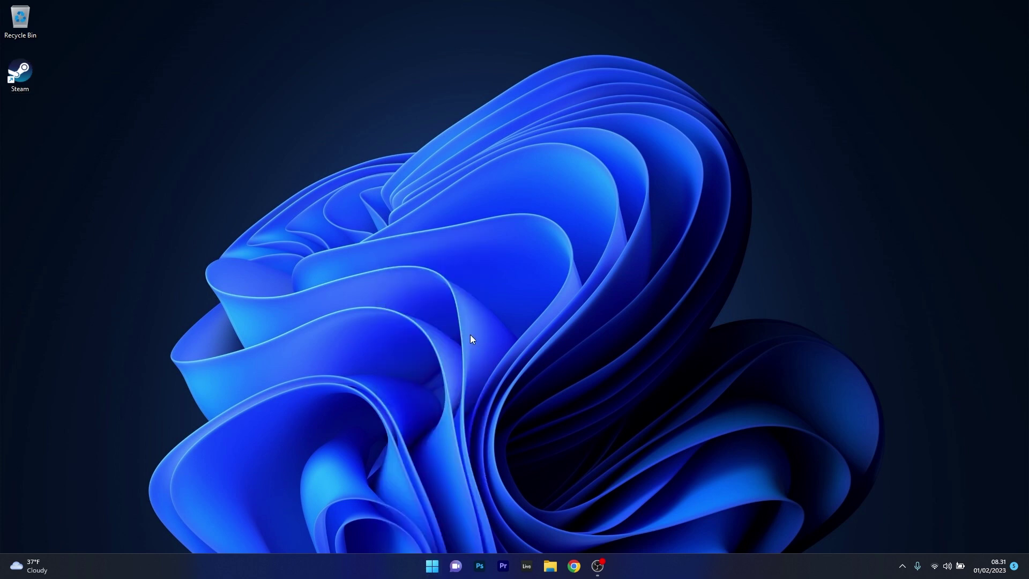
{"action": "left_click_drag", "start_coordinate": [208, 27], "coordinate": [476, 140]}
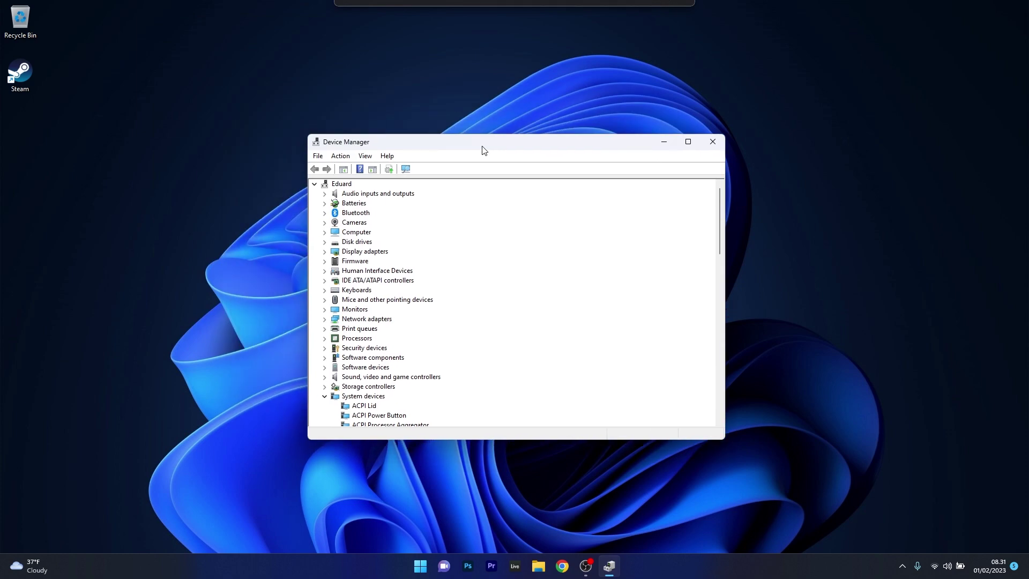
Auto-search for a newer NVIDIA GeForce RTX 2060 driver, then close Device Manager.
{"action": "left_click", "coordinate": [325, 253]}
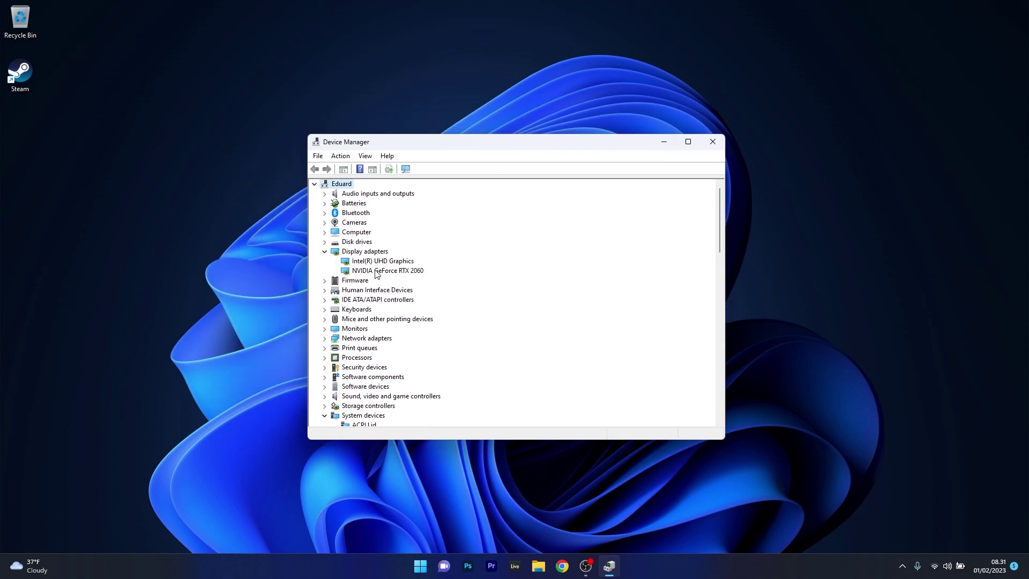
{"action": "left_click", "coordinate": [414, 271]}
{"action": "right_click", "coordinate": [414, 273]}
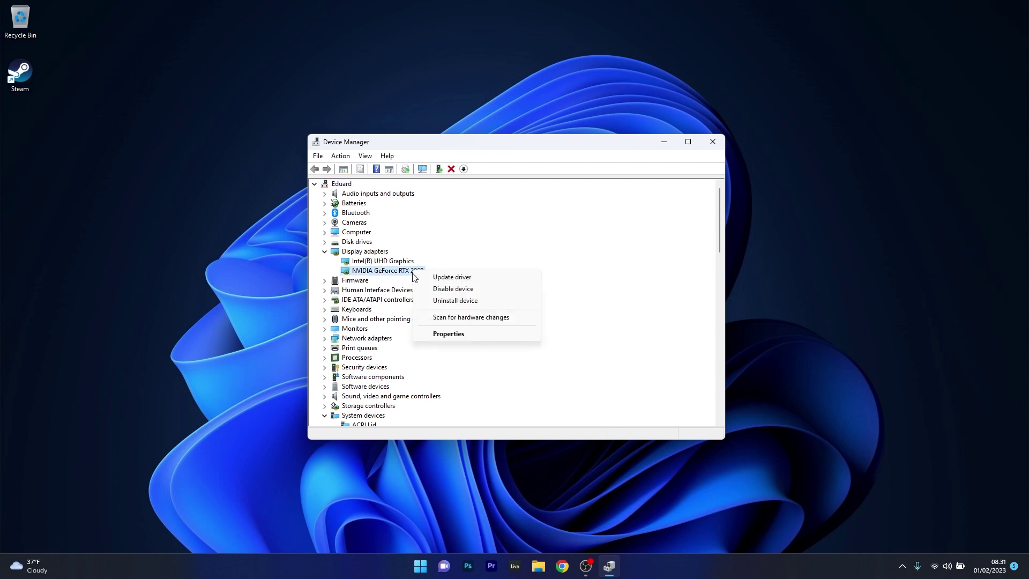
{"action": "left_click", "coordinate": [504, 277]}
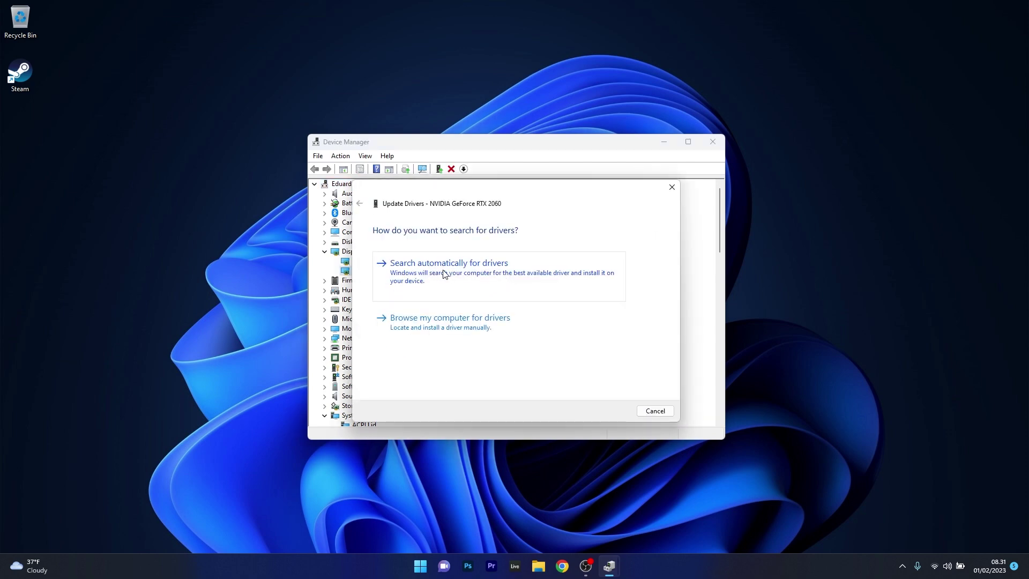
{"action": "left_click", "coordinate": [521, 274]}
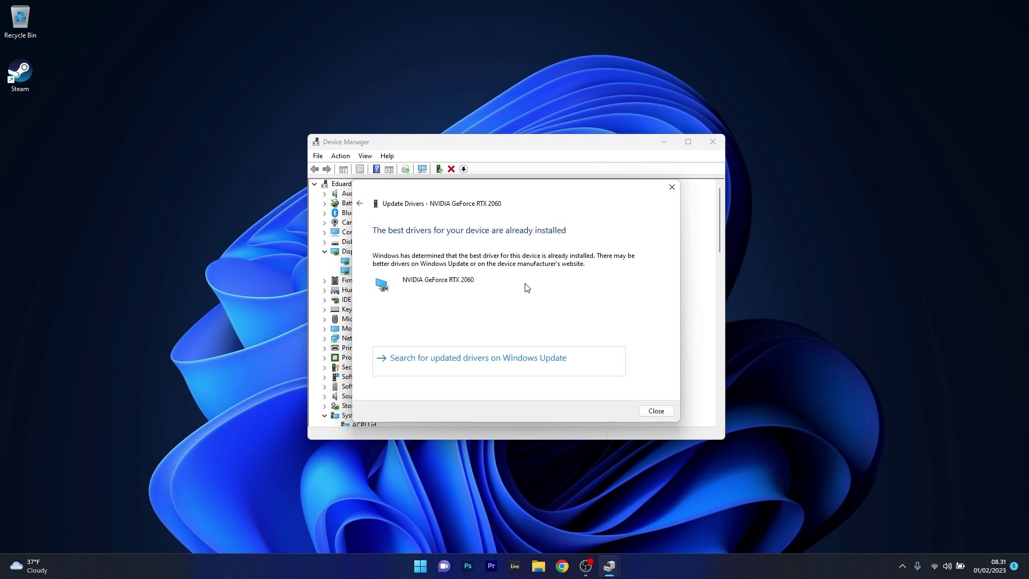
{"action": "left_click", "coordinate": [655, 411]}
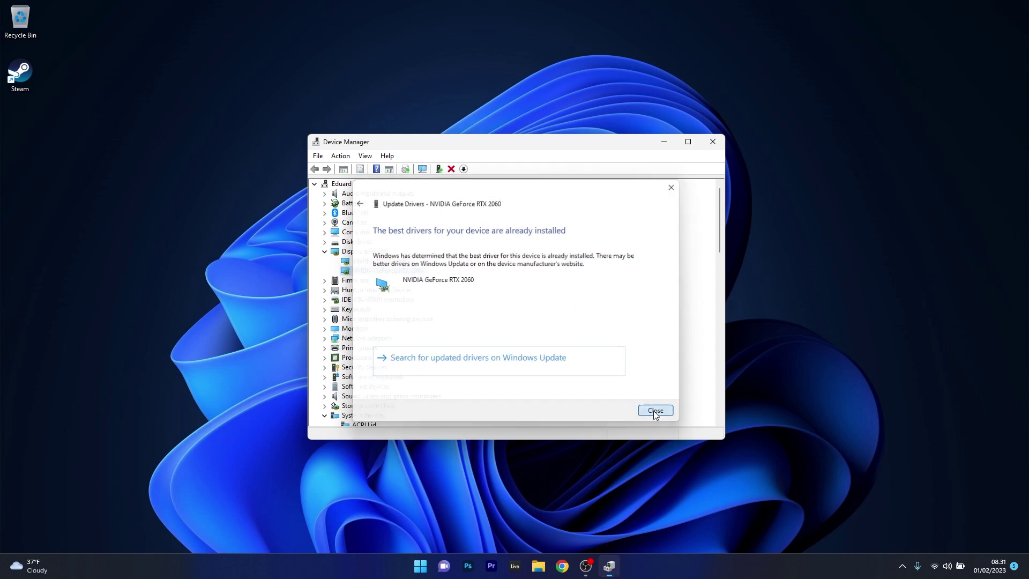
{"action": "left_click", "coordinate": [712, 142]}
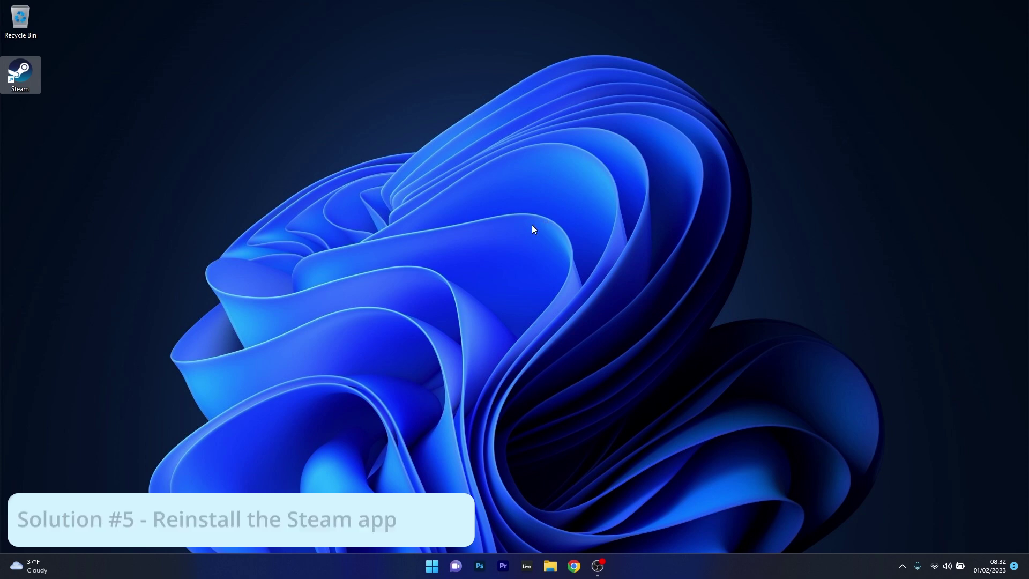
{"action": "left_click", "coordinate": [432, 559]}
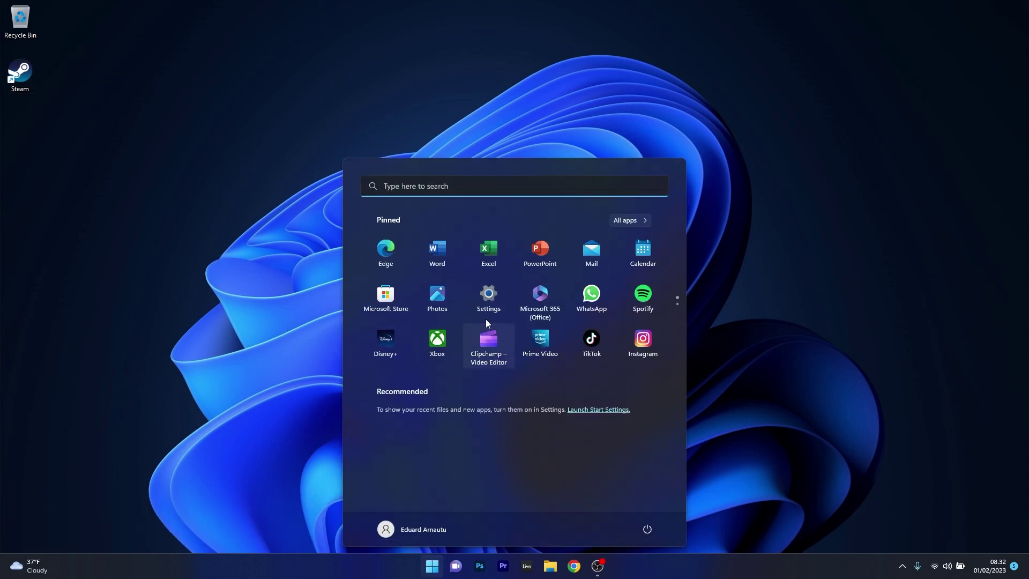
{"action": "left_click", "coordinate": [489, 296]}
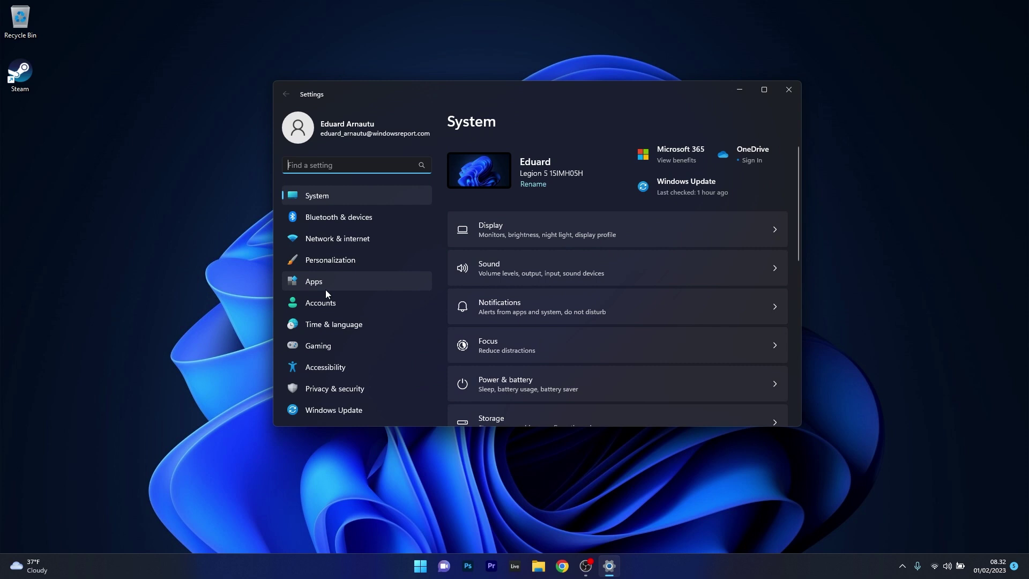
{"action": "left_click", "coordinate": [370, 284]}
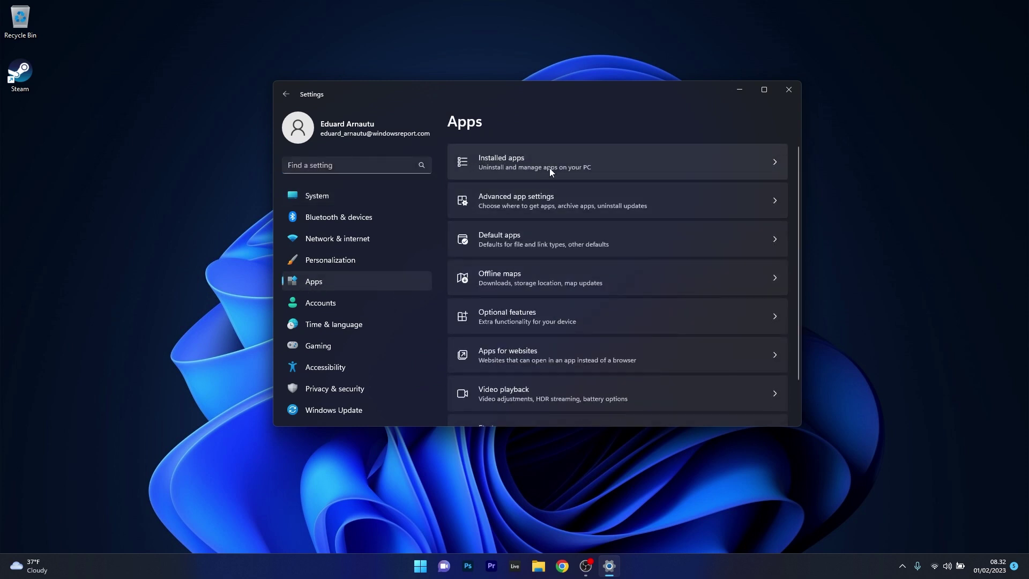
{"action": "left_click", "coordinate": [712, 174]}
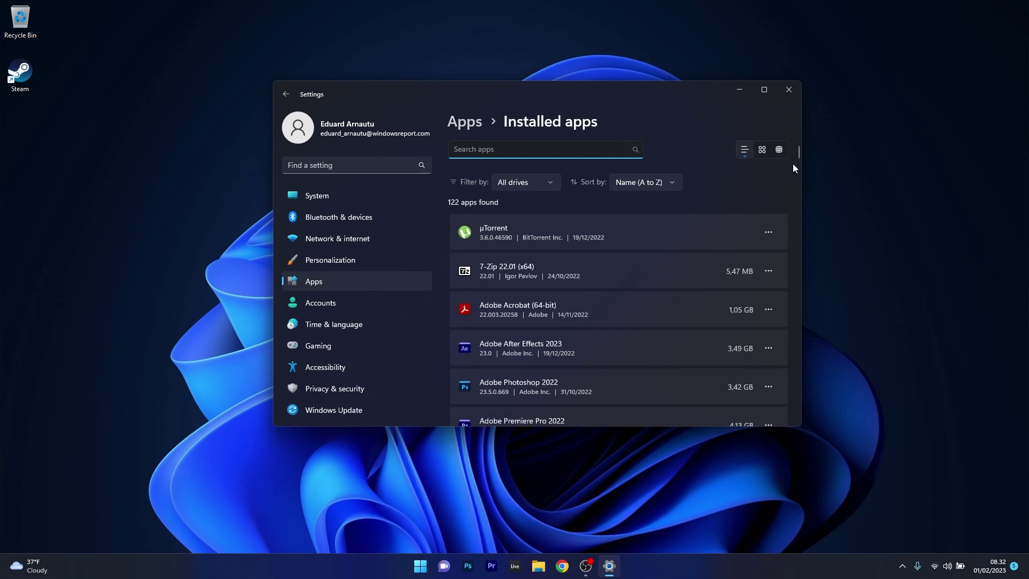
{"action": "left_click_drag", "start_coordinate": [798, 151], "coordinate": [796, 355]}
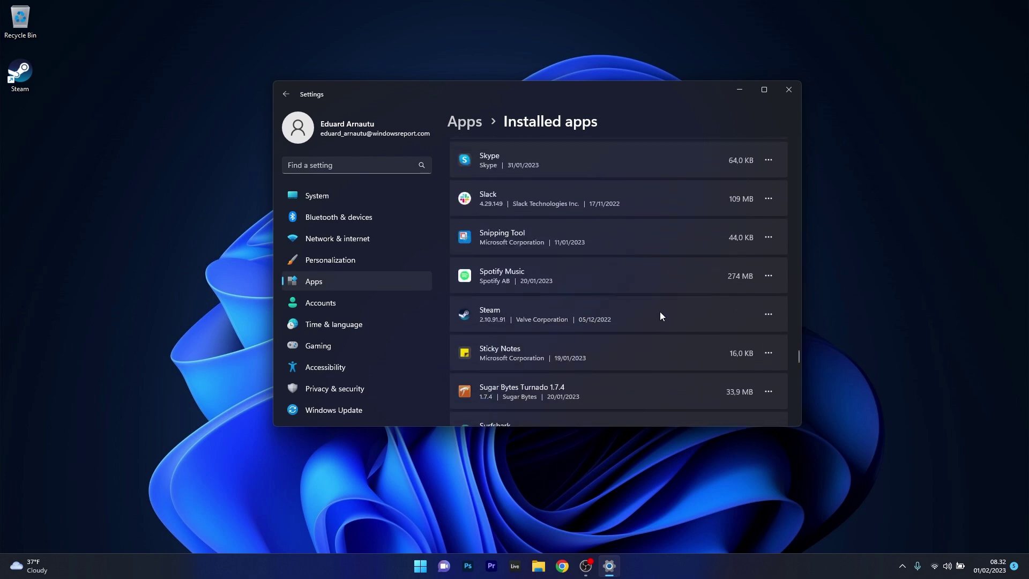
{"action": "left_click", "coordinate": [769, 314]}
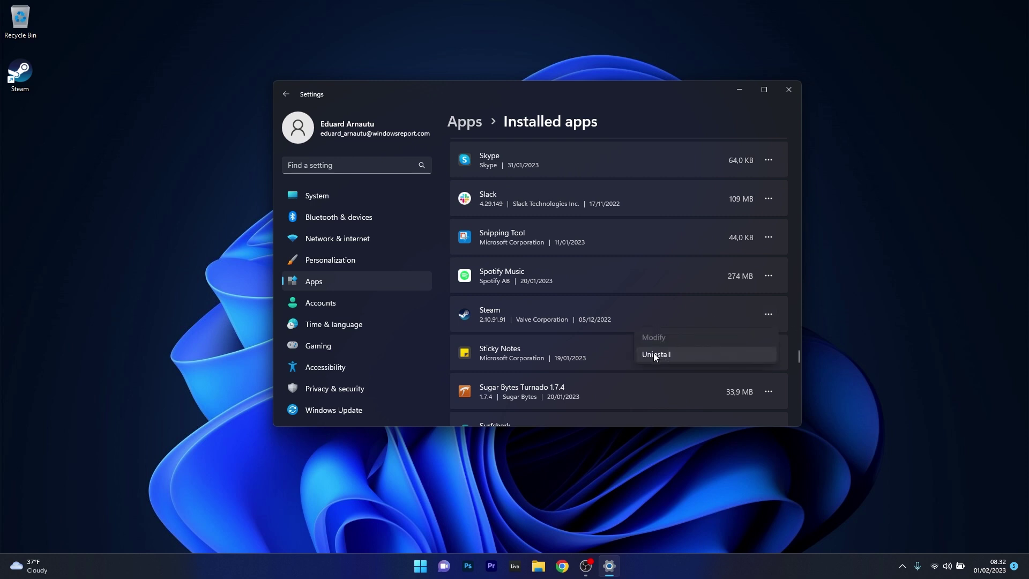
{"action": "left_click", "coordinate": [668, 304]}
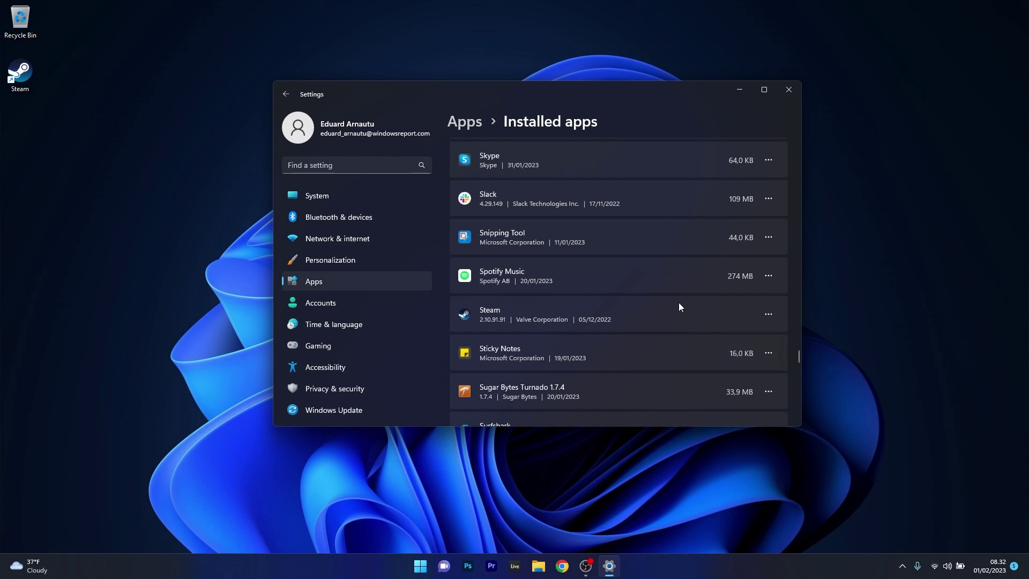
{"action": "left_click", "coordinate": [790, 92]}
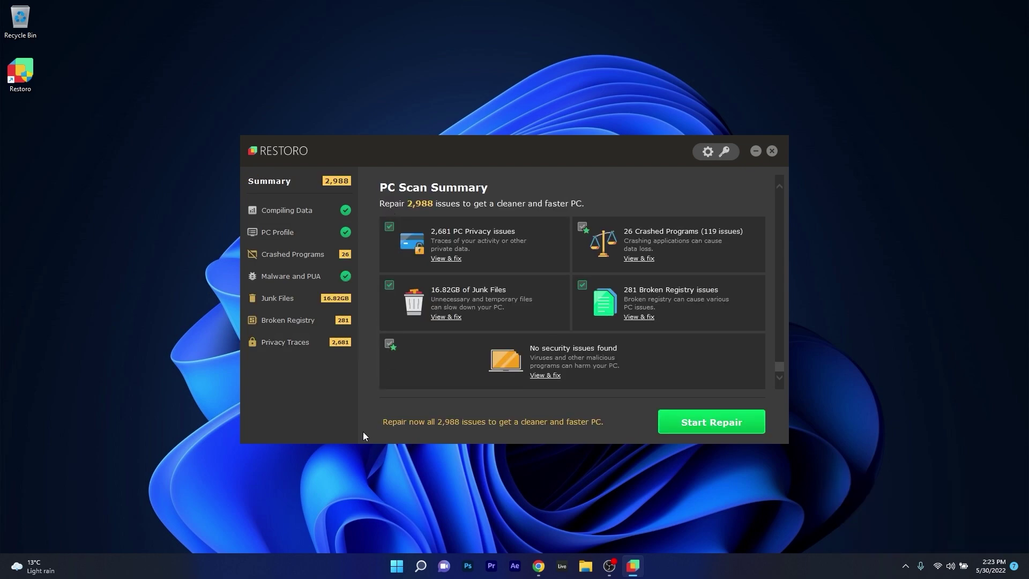
{"action": "scroll", "coordinate": [438, 365], "scroll_direction": "up", "scroll_amount": 5}
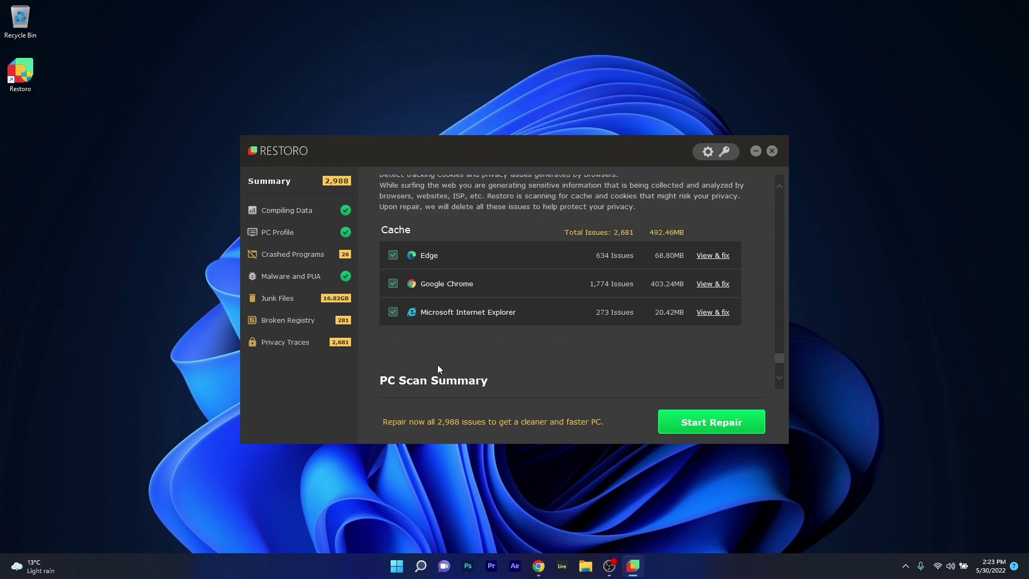
{"action": "left_click_drag", "start_coordinate": [779, 355], "coordinate": [782, 185]}
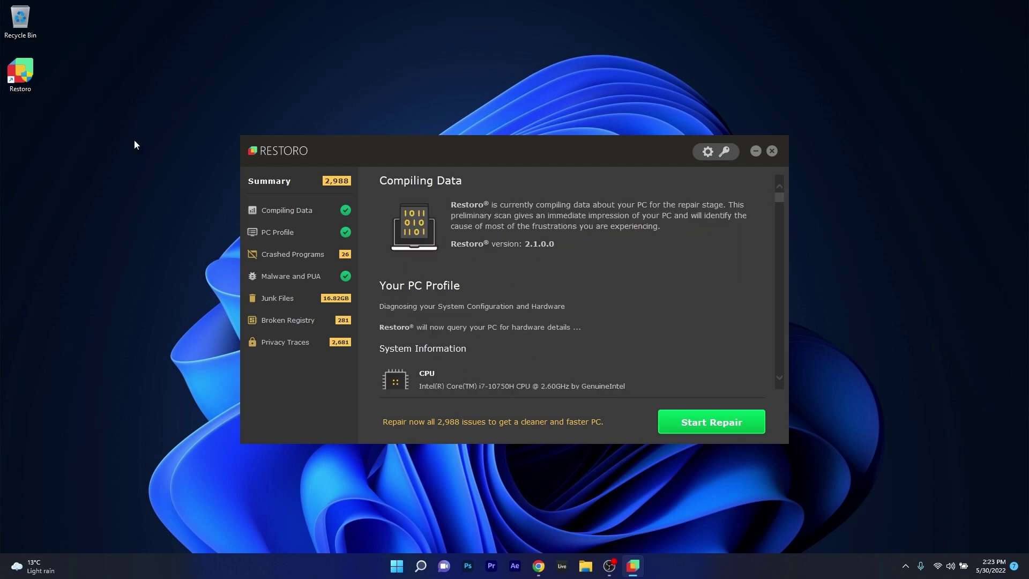
{"action": "left_click", "coordinate": [286, 235]}
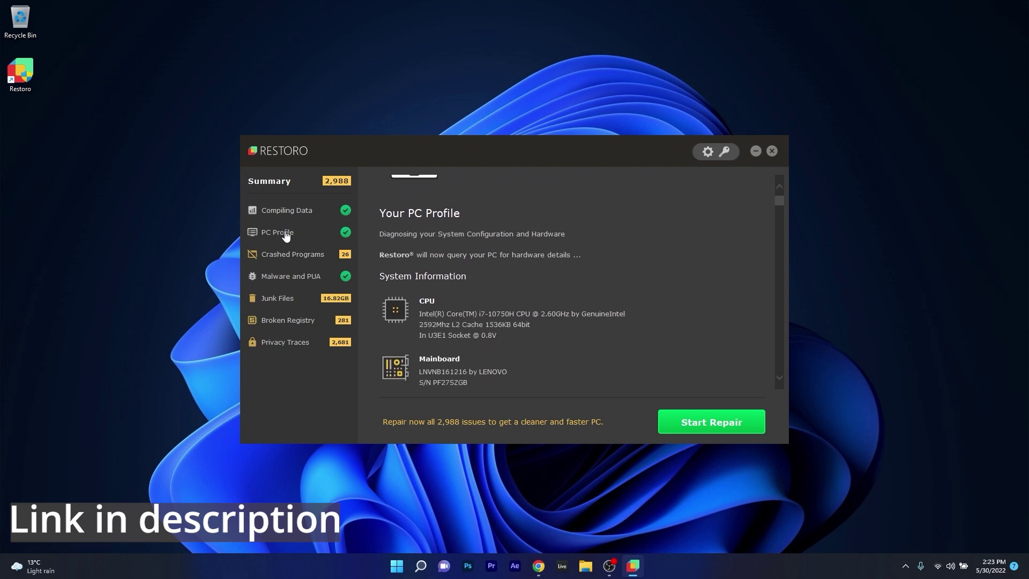